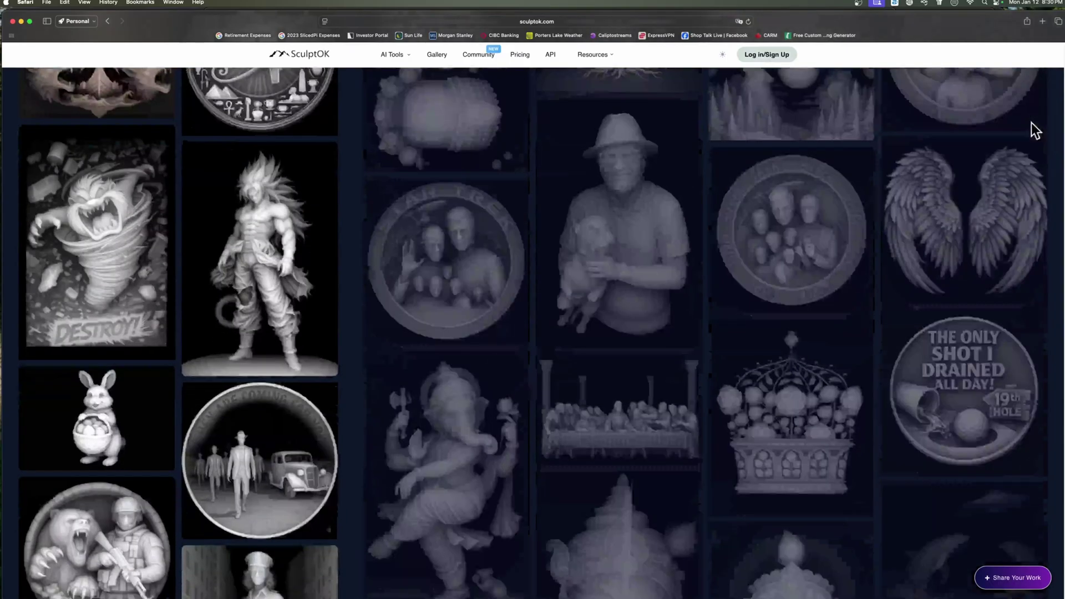
Step: Browse the SculptOK relief gallery, then bring up AImake beside the blank untitled canvas
scroll(1031, 123, down, 1)
scroll(1032, 123, down, 4)
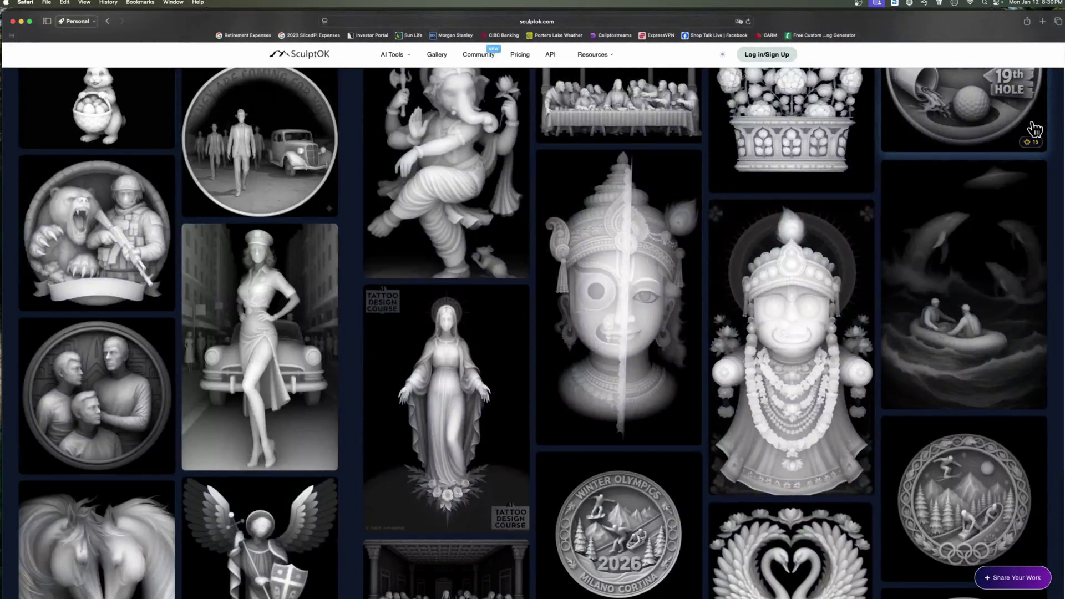
scroll(1031, 123, down, 6)
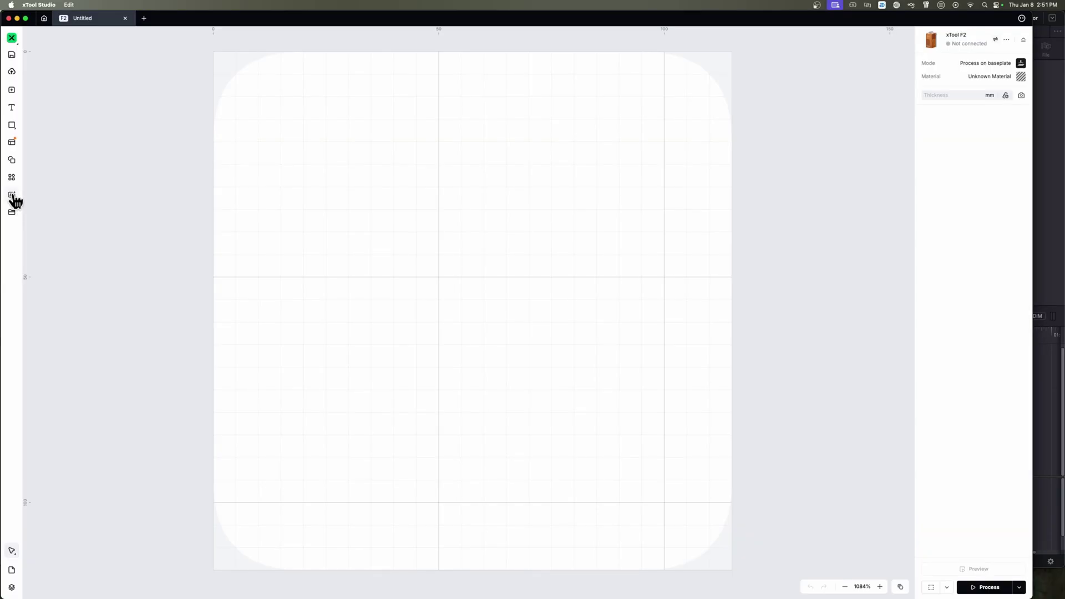
click(13, 195)
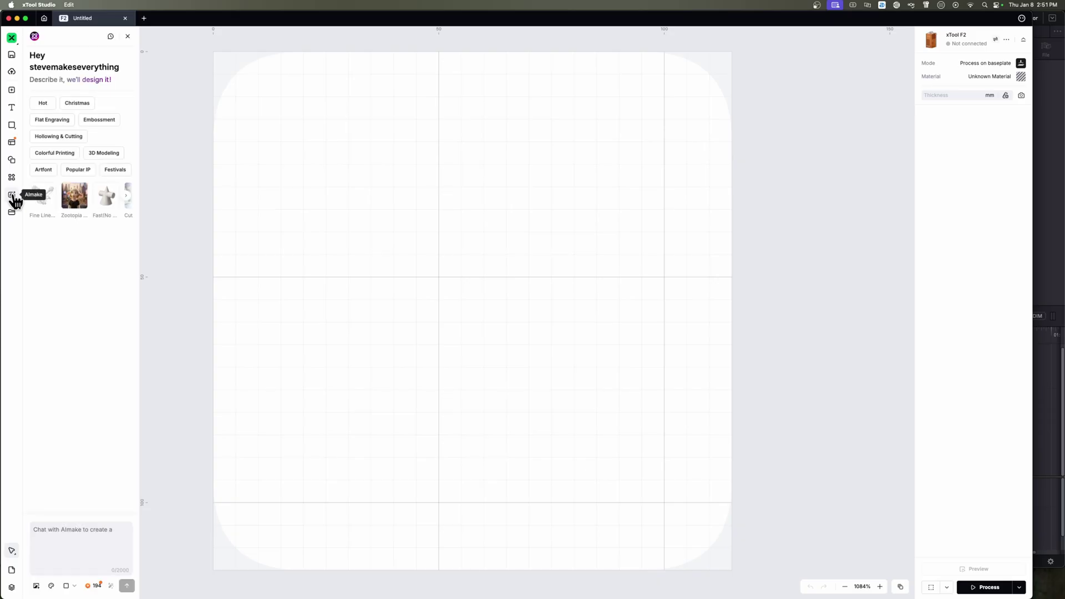
Step: Generate a full-body chicken depth map in AImake using the DepthMap style, then dismiss the embossing preview
click(128, 197)
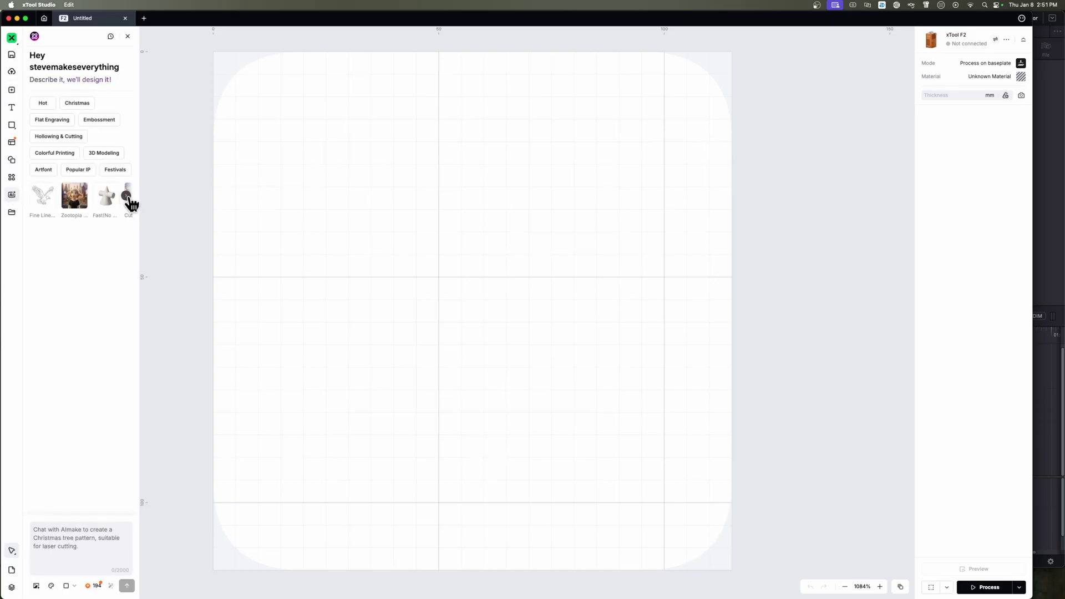
click(66, 207)
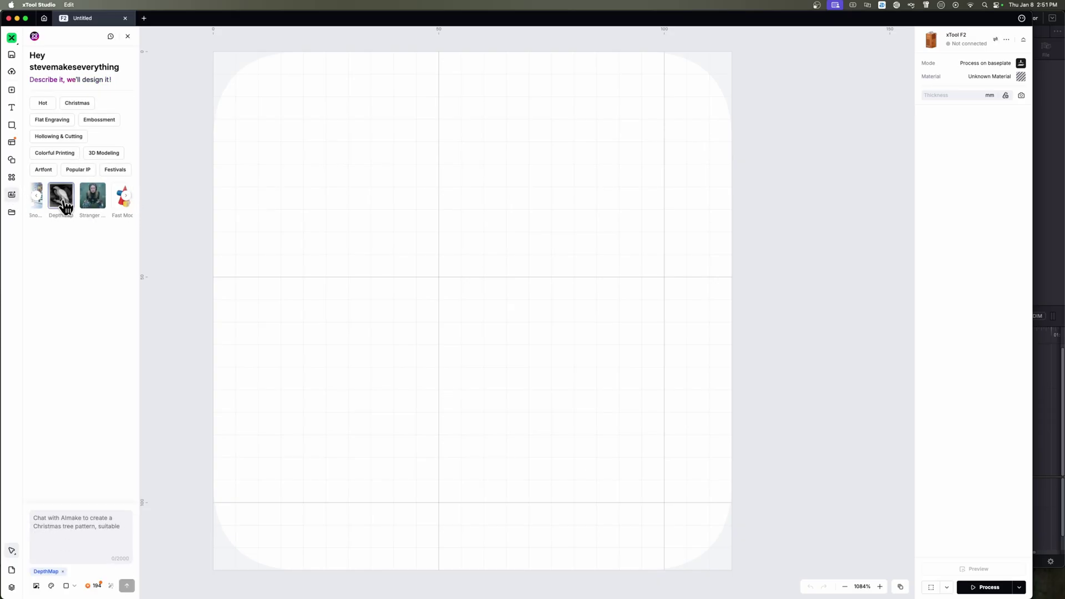
click(49, 523)
text(A fulkl body image of a chicken)
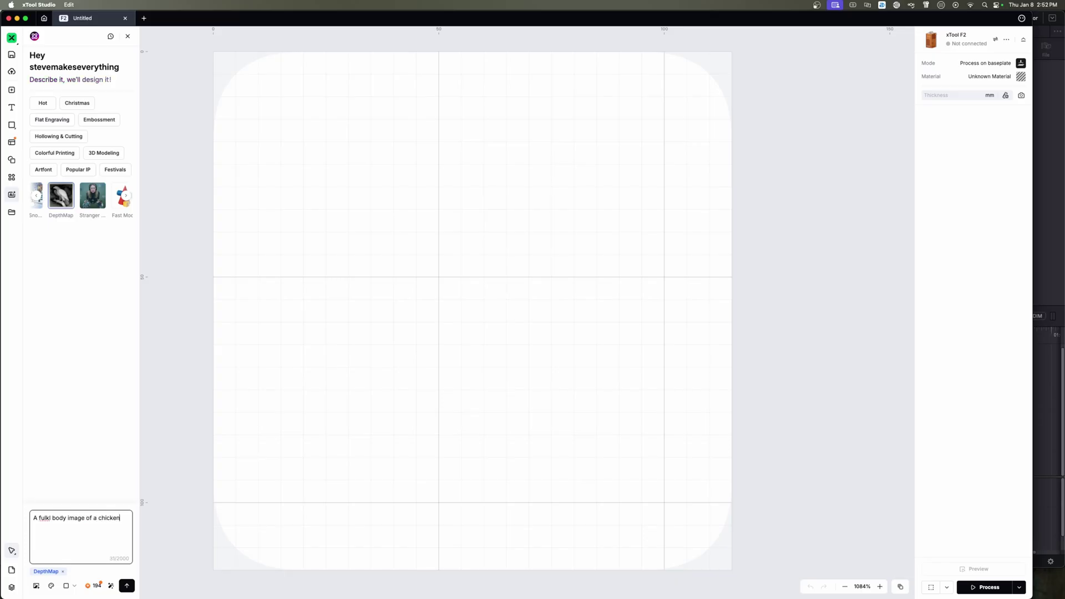
click(126, 585)
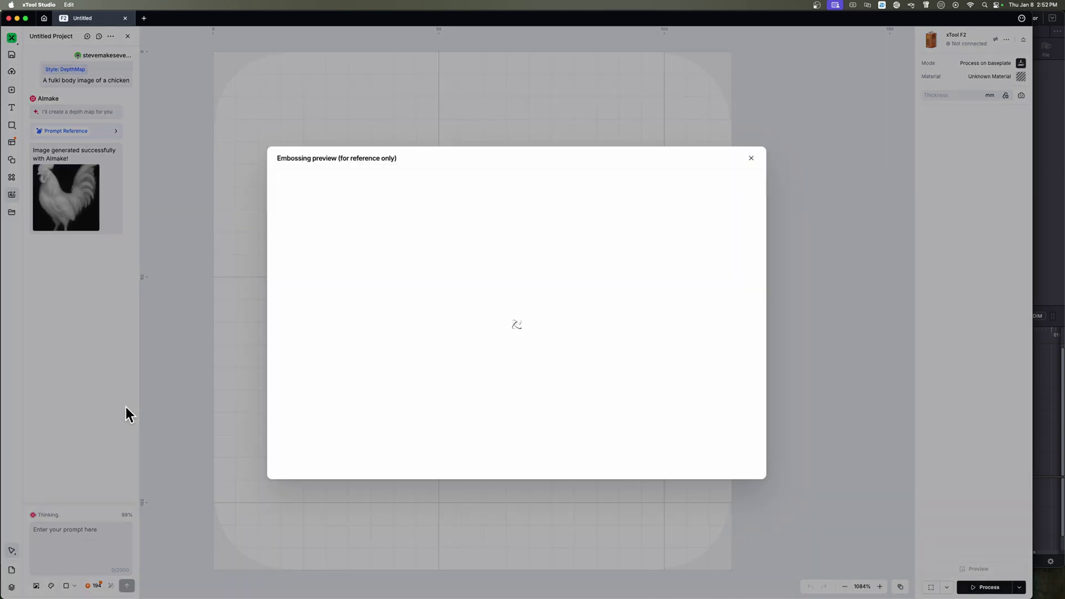
click(752, 159)
Step: Place the rooster depth map on the canvas, scaled down to about 39.09 × 52.35 and centred
mouse_move(96, 205)
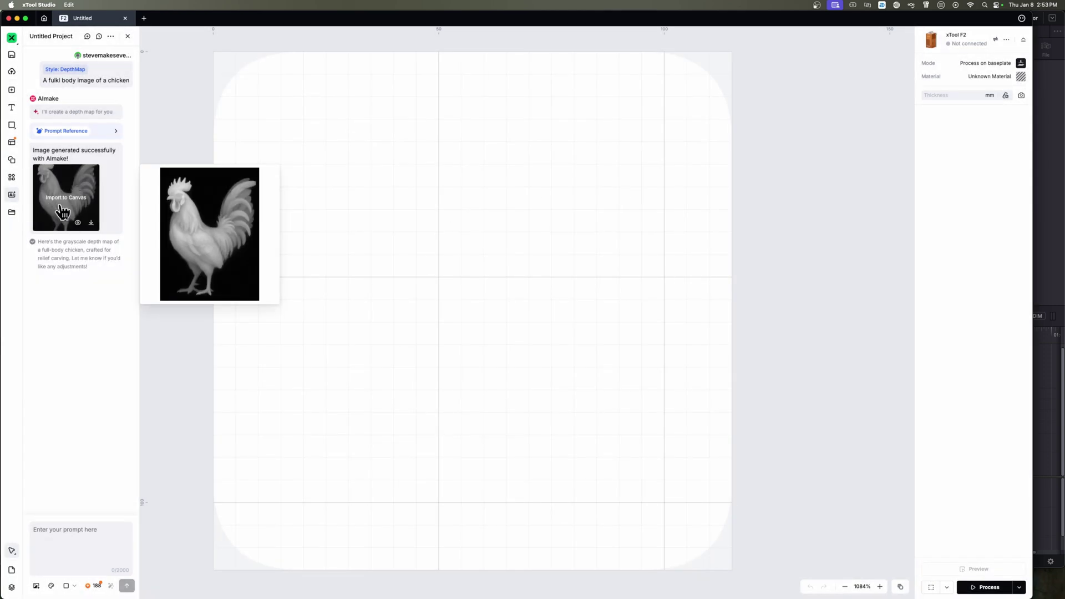
drag(66, 199, 292, 217)
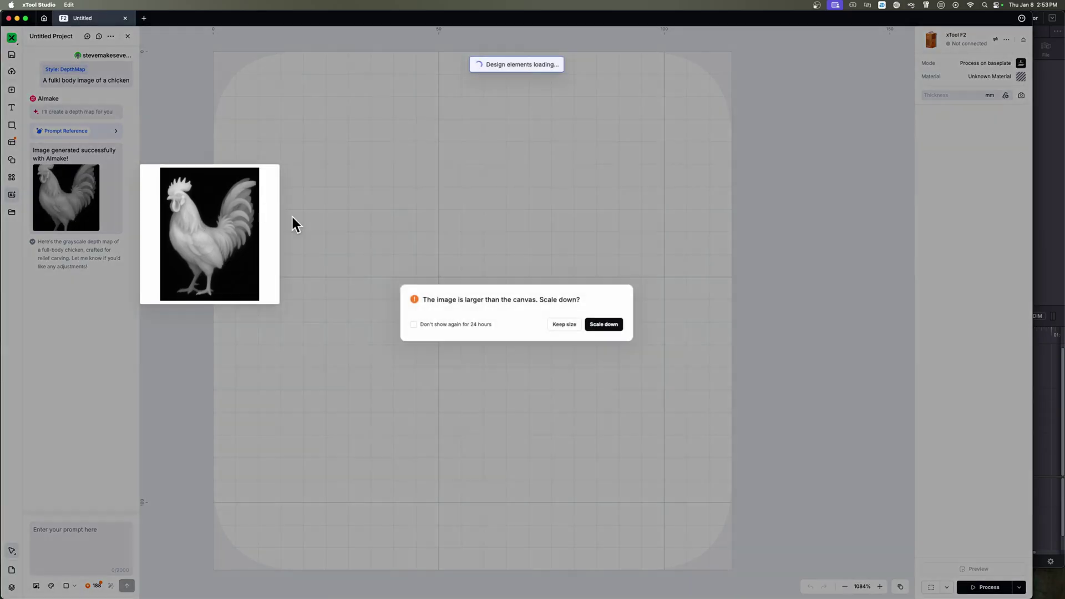
click(602, 327)
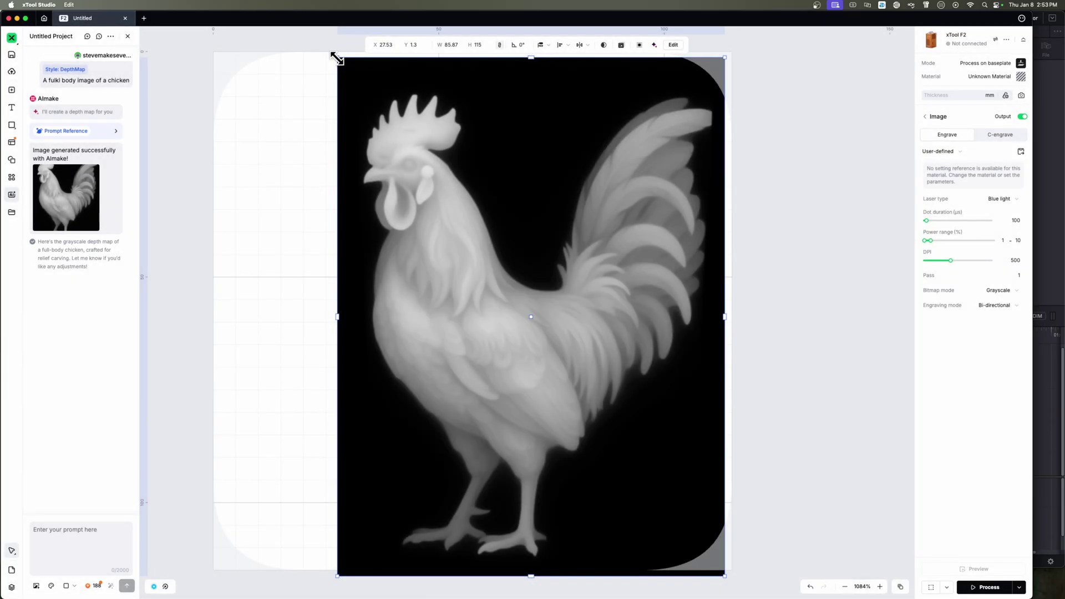
drag(340, 59, 548, 355)
drag(622, 485, 445, 343)
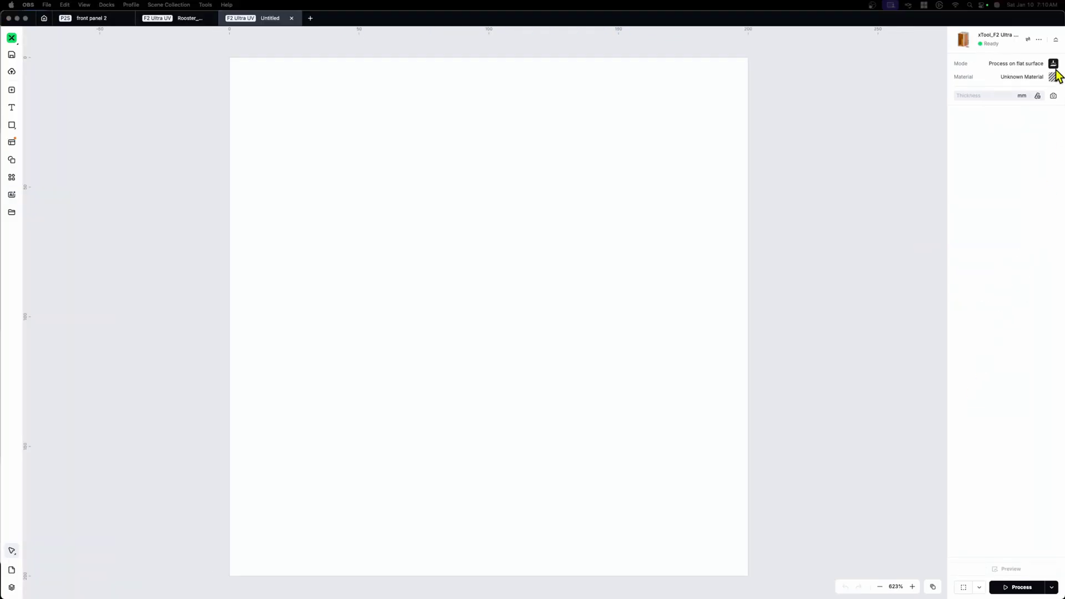
Step: Switch the processing mode to Embossment and import ChickenDepthMap.png, accepting the scale-down
click(1053, 75)
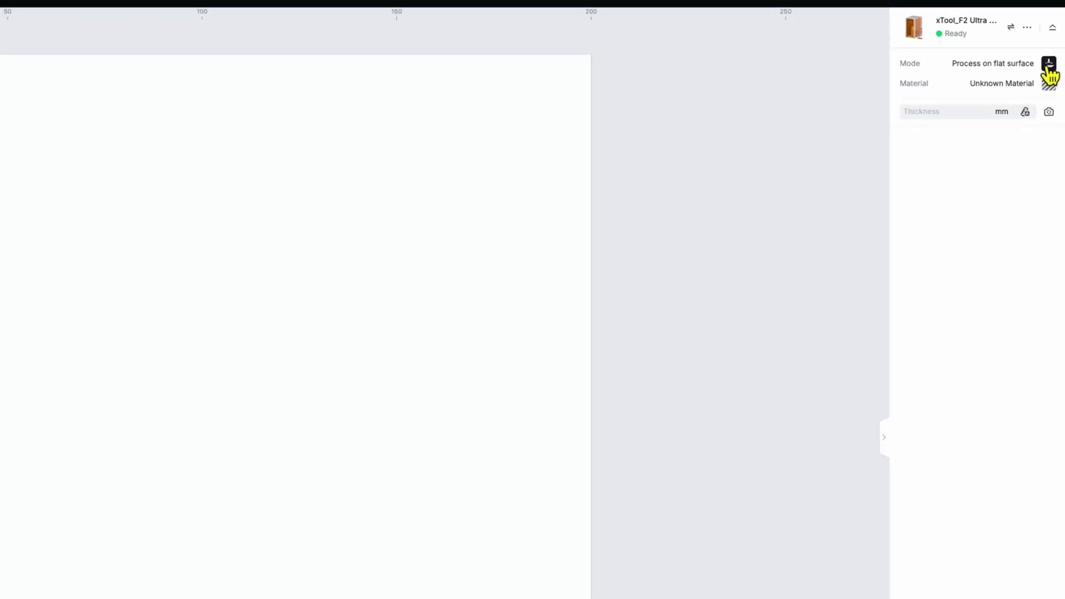
click(1051, 66)
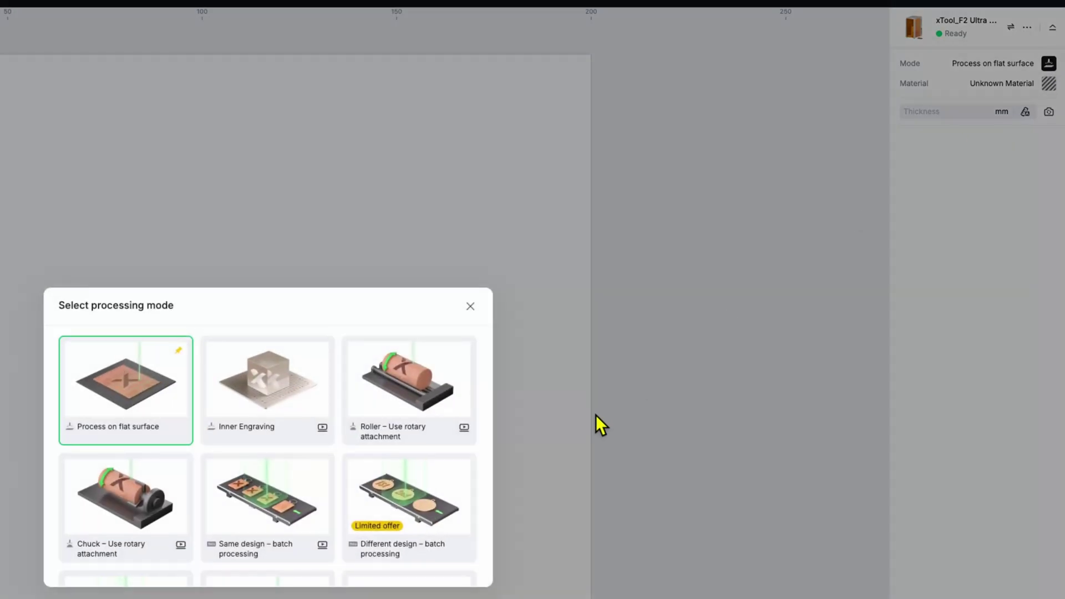
scroll(413, 488, down, 2)
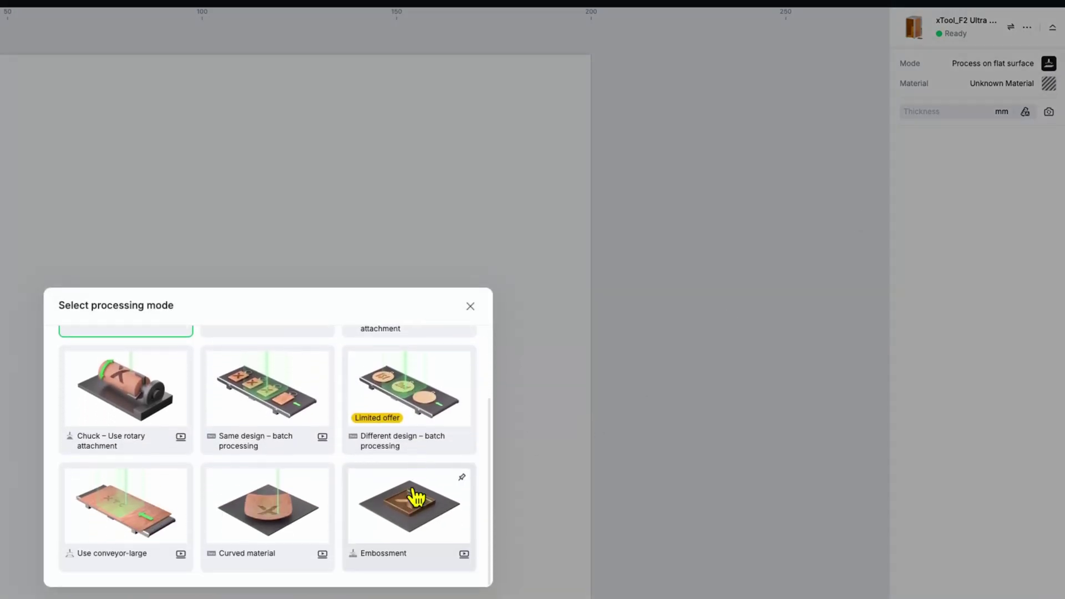
click(412, 506)
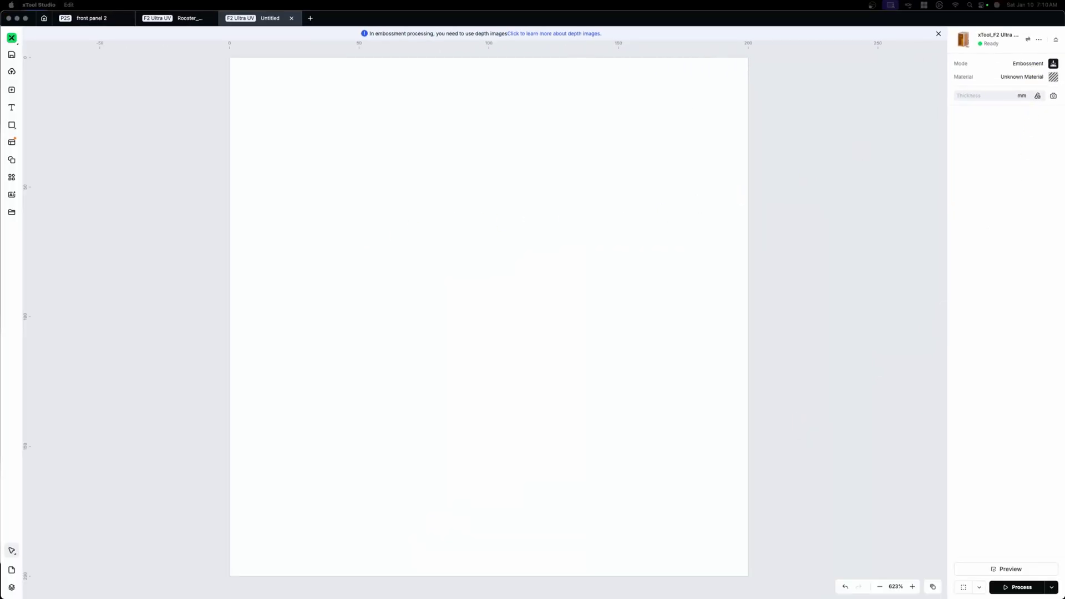
drag(111, 422, 499, 252)
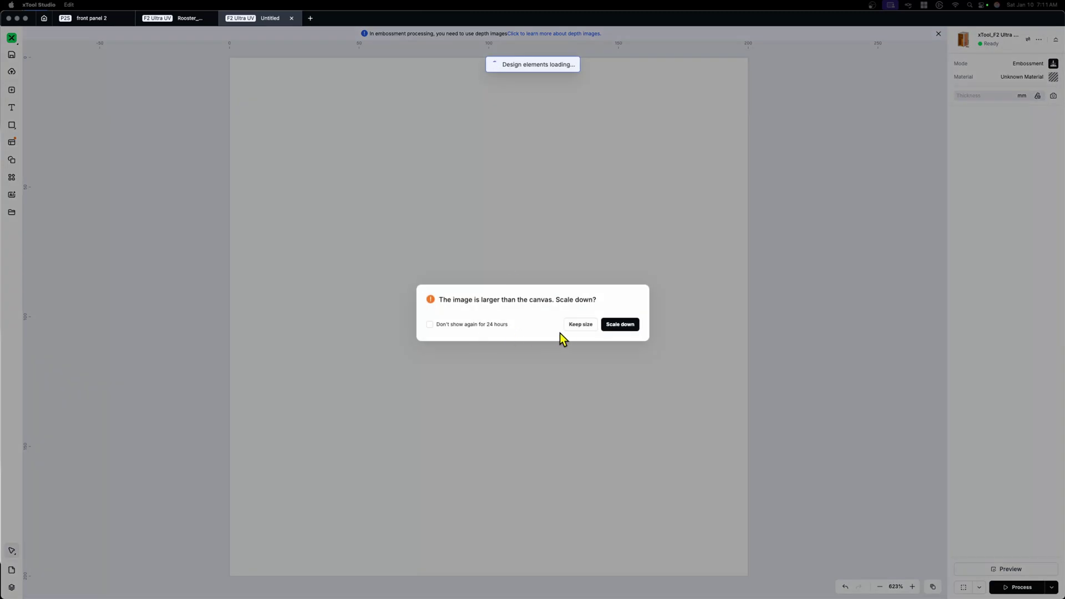
click(617, 326)
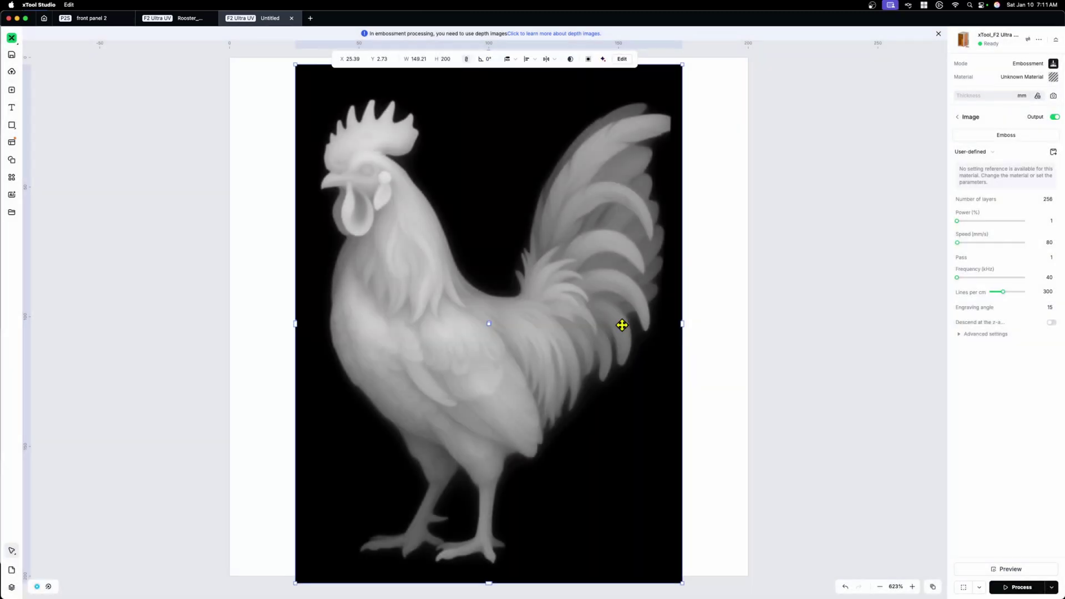
Step: Resize the rooster to 39.89 × 53.46, centre it, and refresh the camera image of the wood board
drag(621, 325, 622, 324)
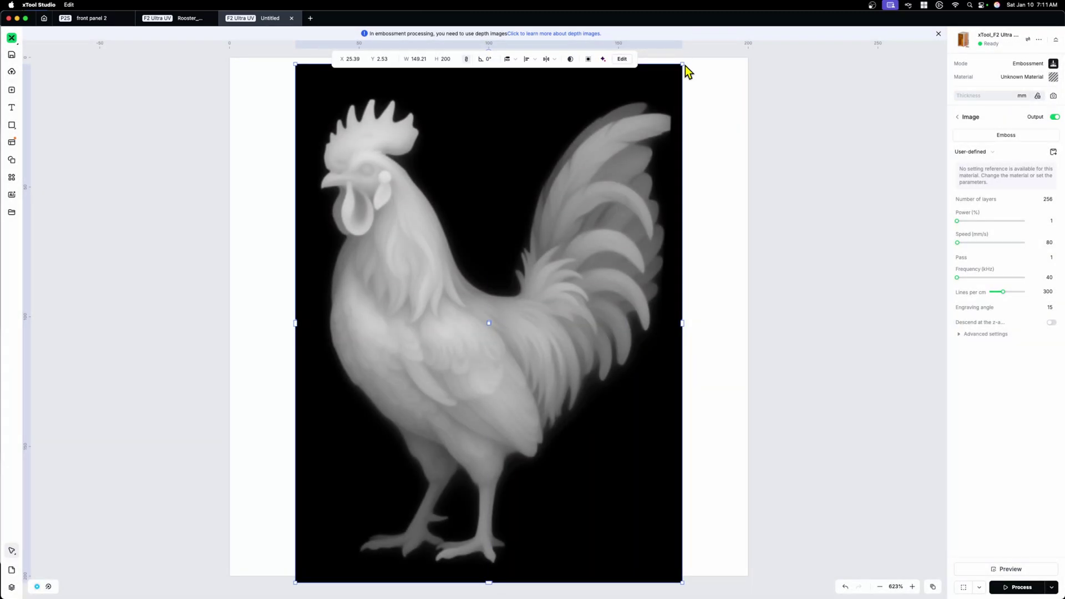
drag(685, 62, 399, 445)
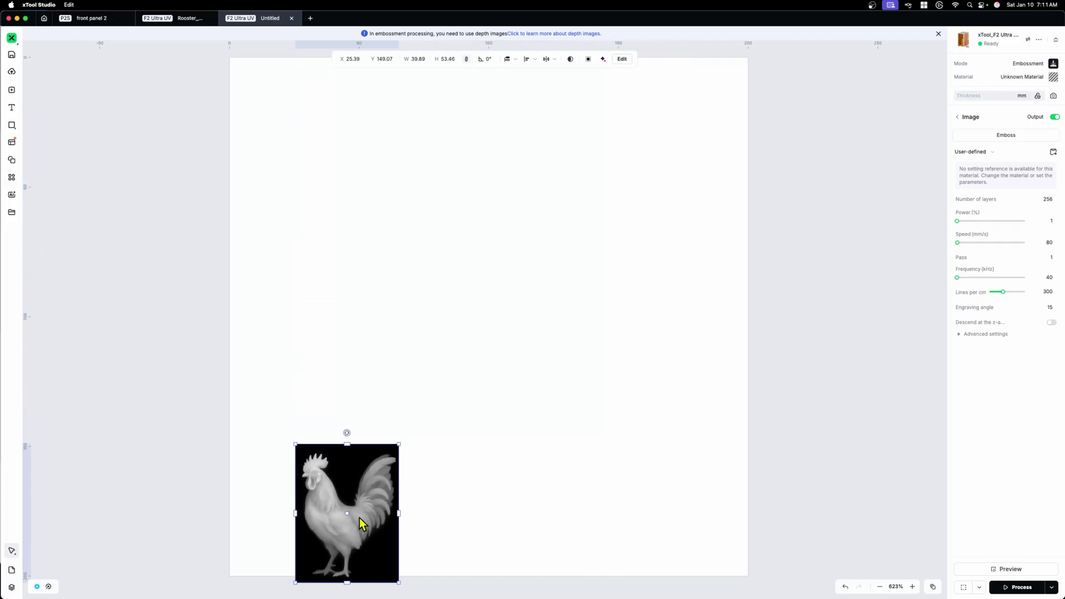
drag(359, 518, 494, 325)
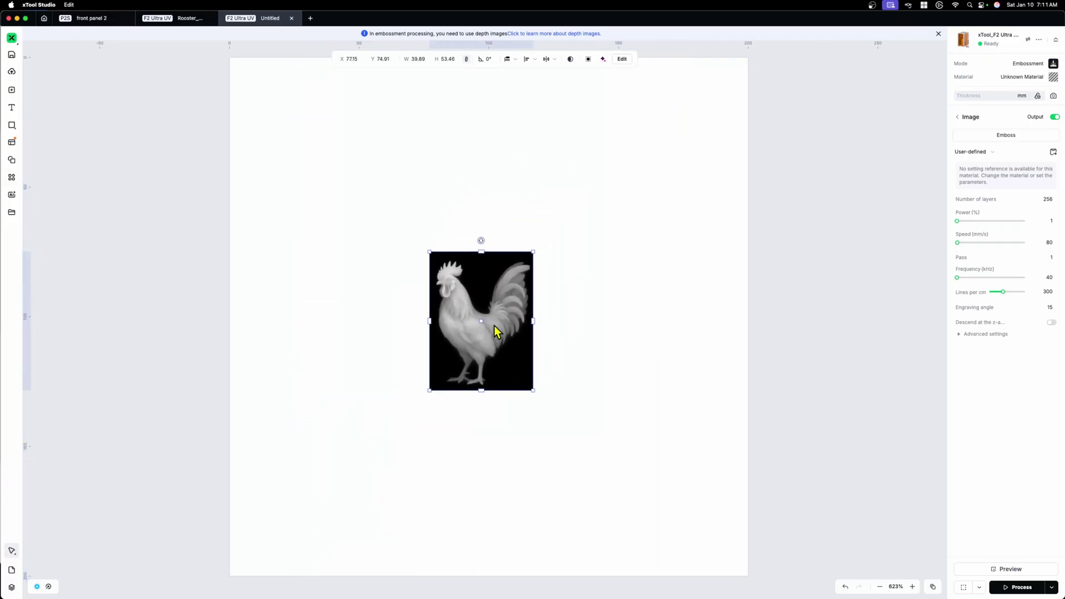
click(1053, 97)
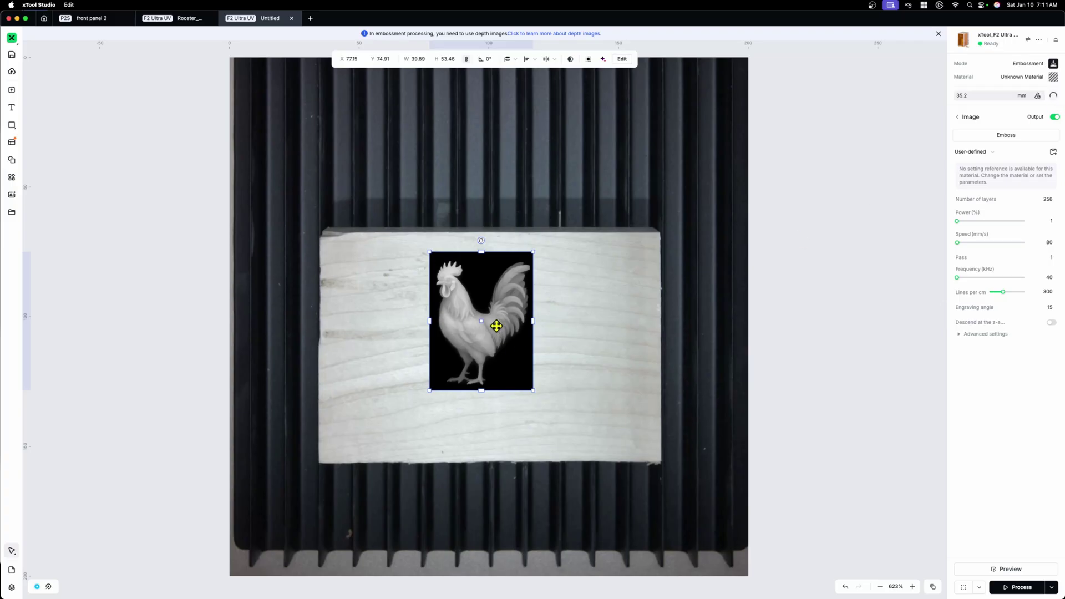
Step: Enlarge the rooster to 59.01 × 79.09 and reposition it over the wooden board
mouse_move(496, 327)
mouse_down()
mouse_move(478, 352)
mouse_move(486, 343)
mouse_up()
drag(525, 408, 554, 446)
drag(501, 379, 588, 352)
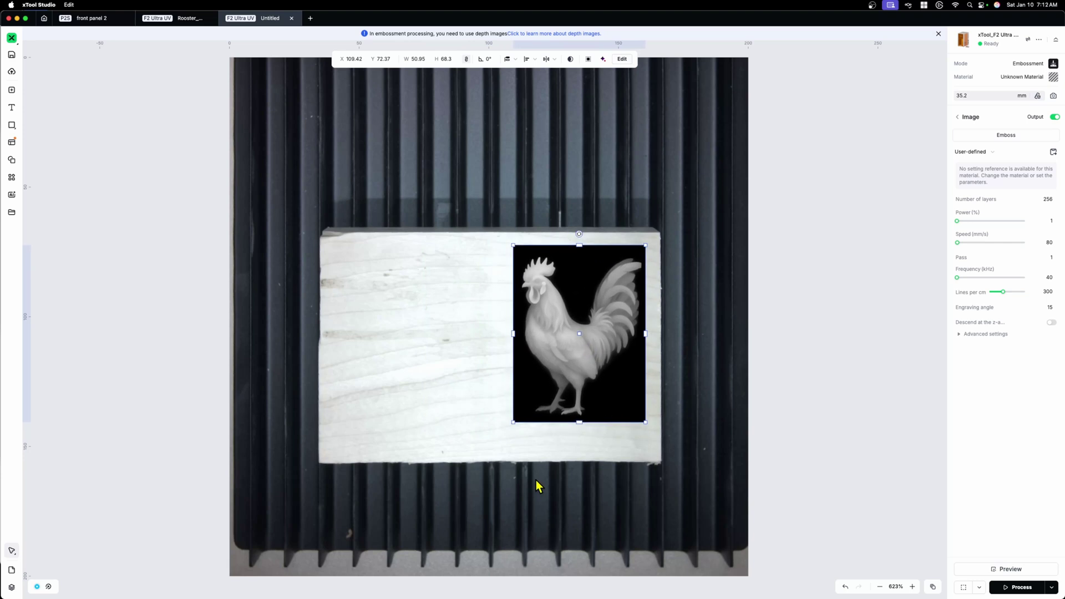
drag(513, 422, 505, 452)
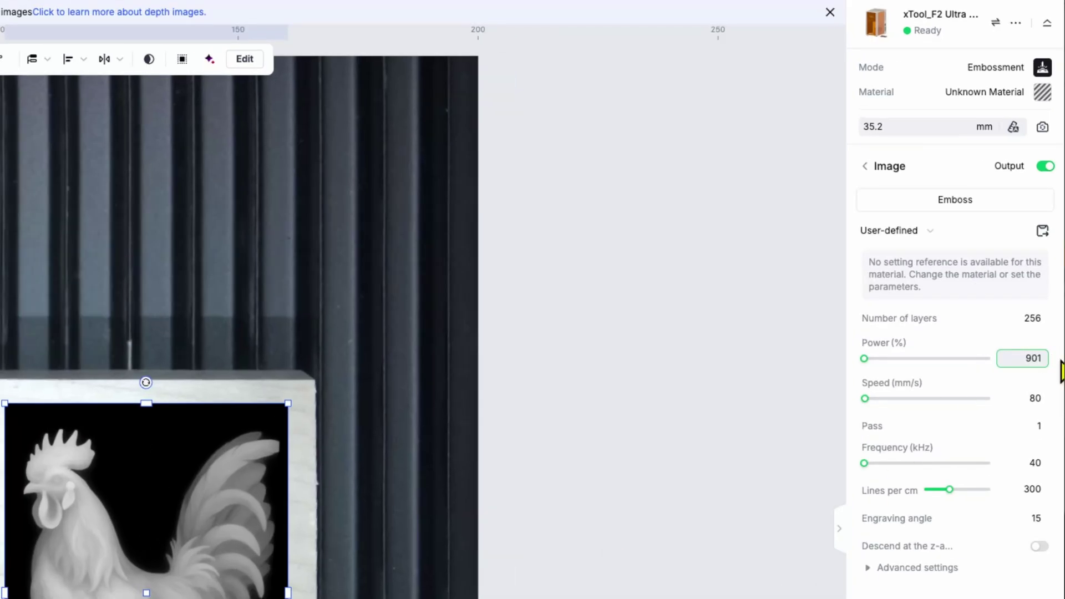
Step: Set rooster emboss Power 90 and Speed 6000, enable Descend at the z-axis, and expand Advanced settings
click(1023, 401)
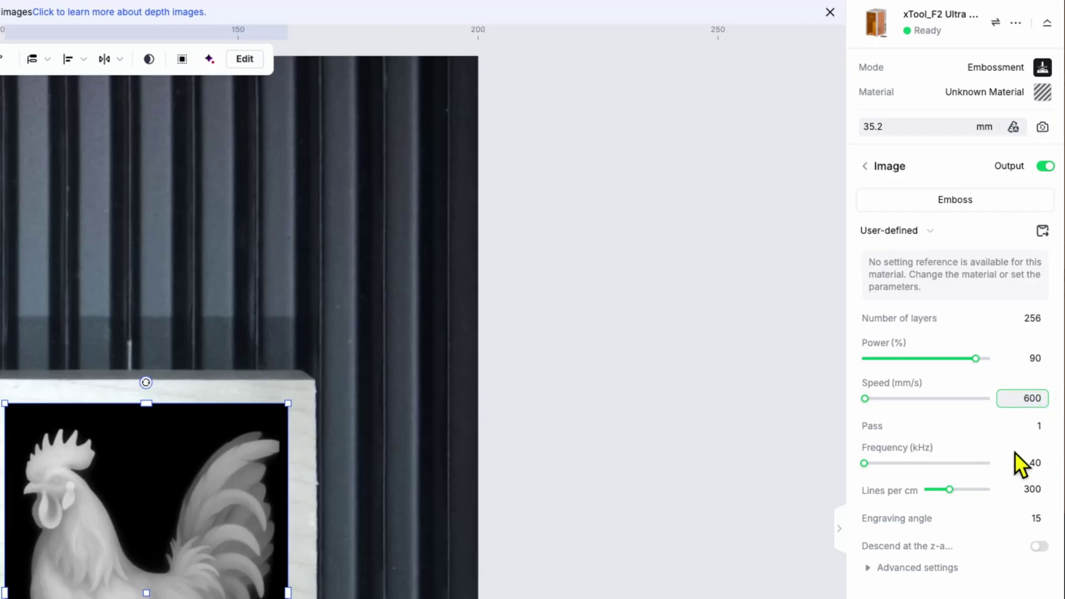
text(0)
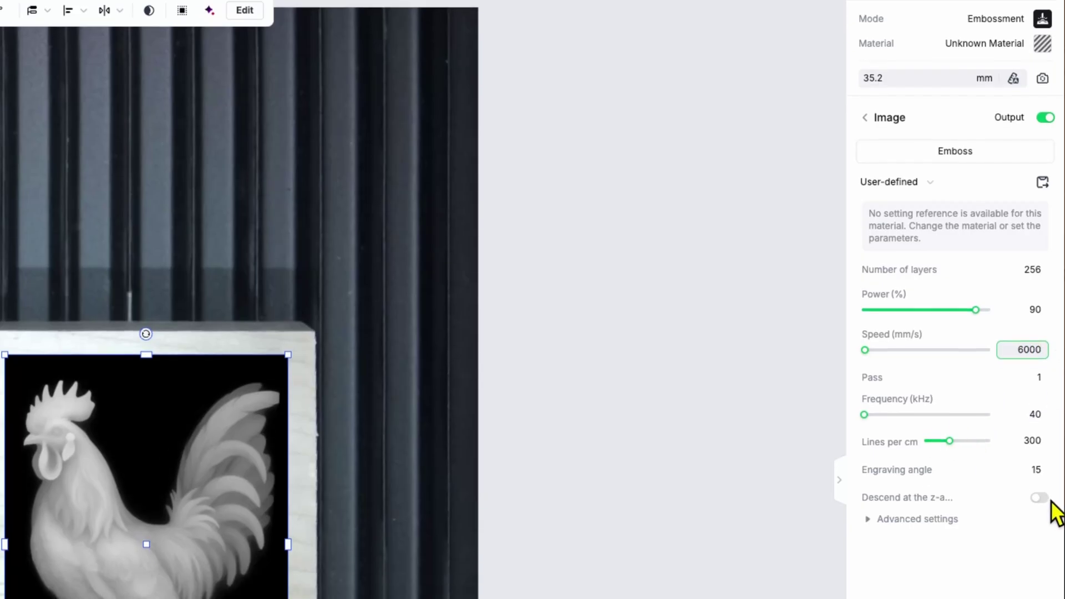
click(1038, 546)
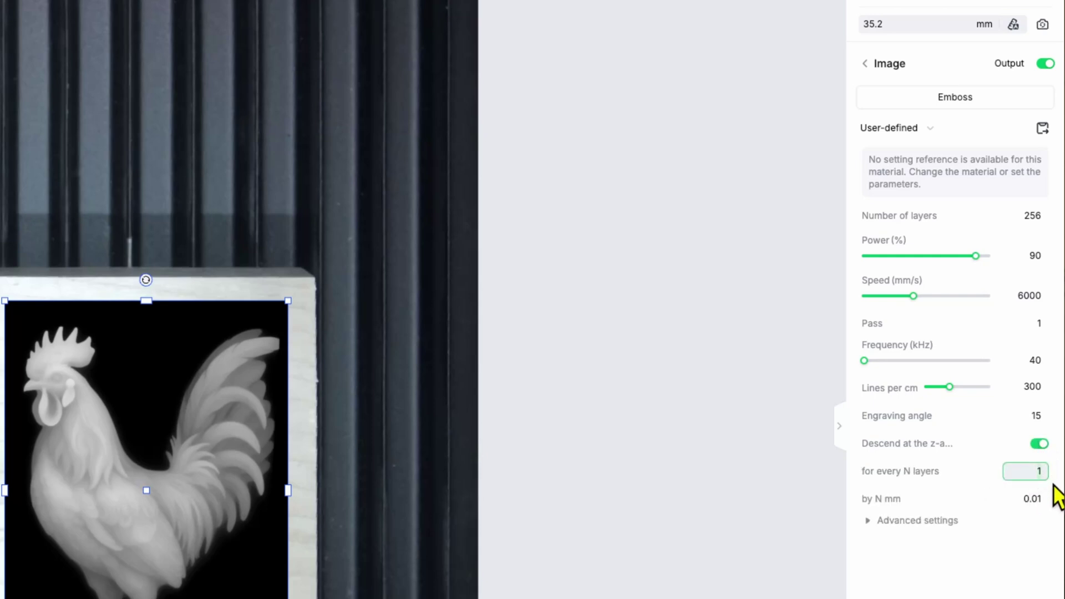
click(869, 522)
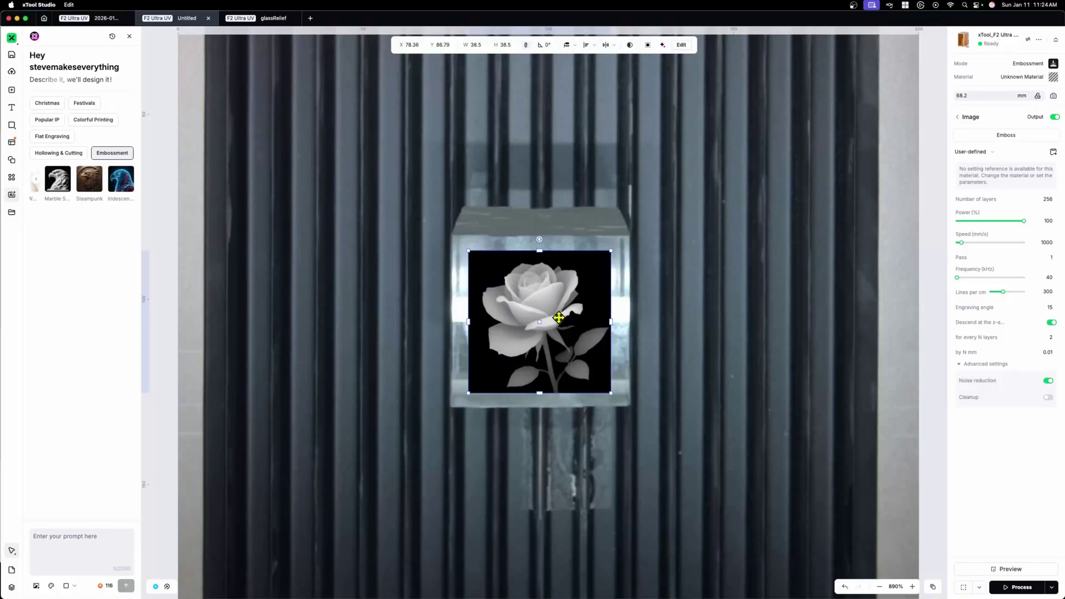
Step: Nudge the rose image slightly and send the job to the Check before processing page
drag(558, 317, 559, 316)
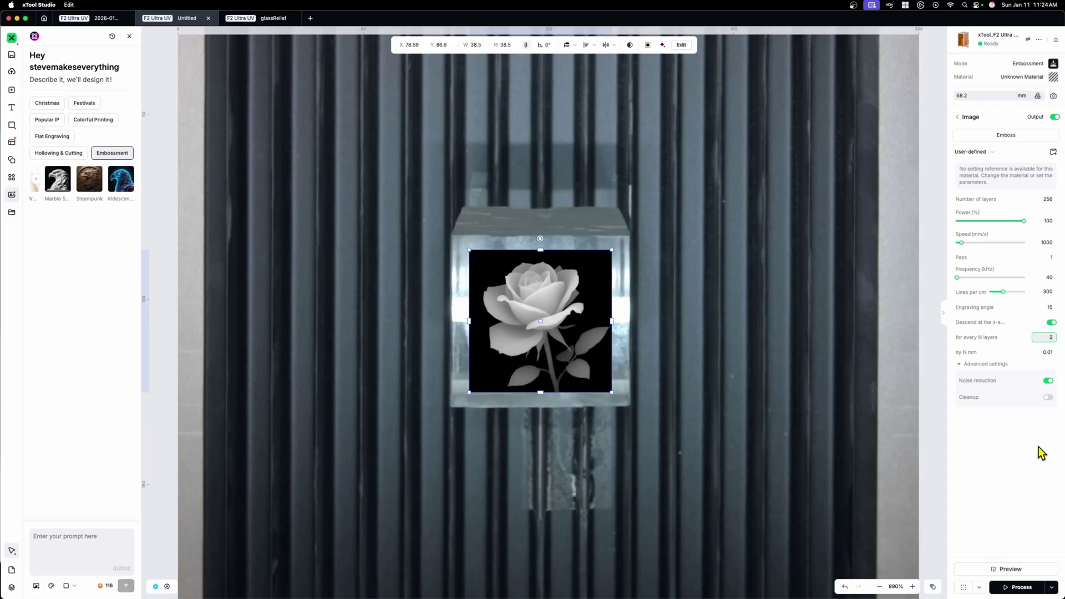
click(1021, 587)
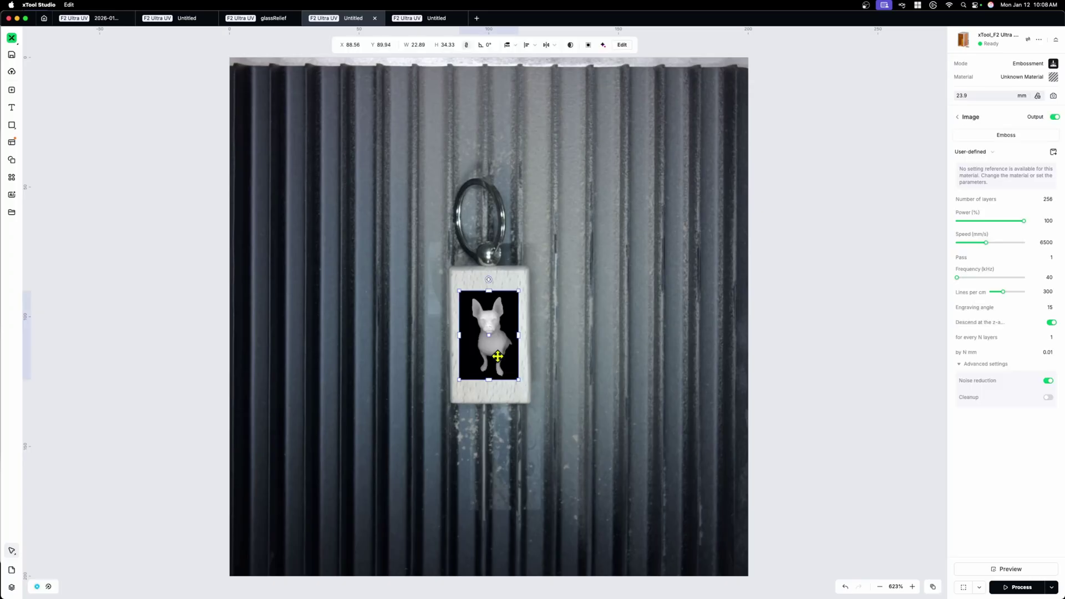
Step: Rotate the dog depth map to 359° and recentre it at X 88.41, Y 90.32 on the tag
drag(482, 350, 485, 351)
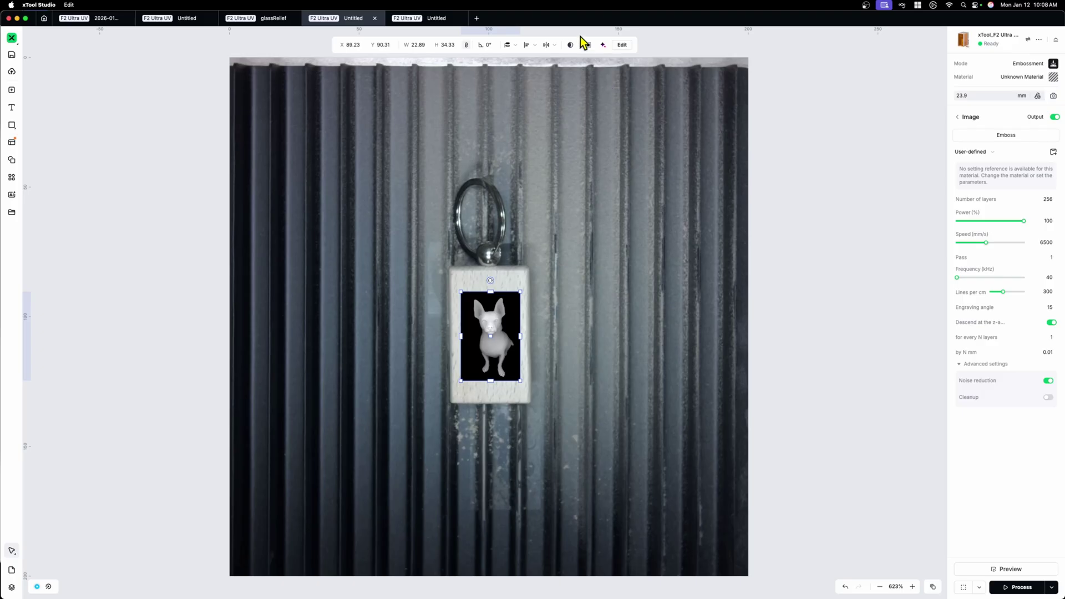
drag(480, 44, 477, 44)
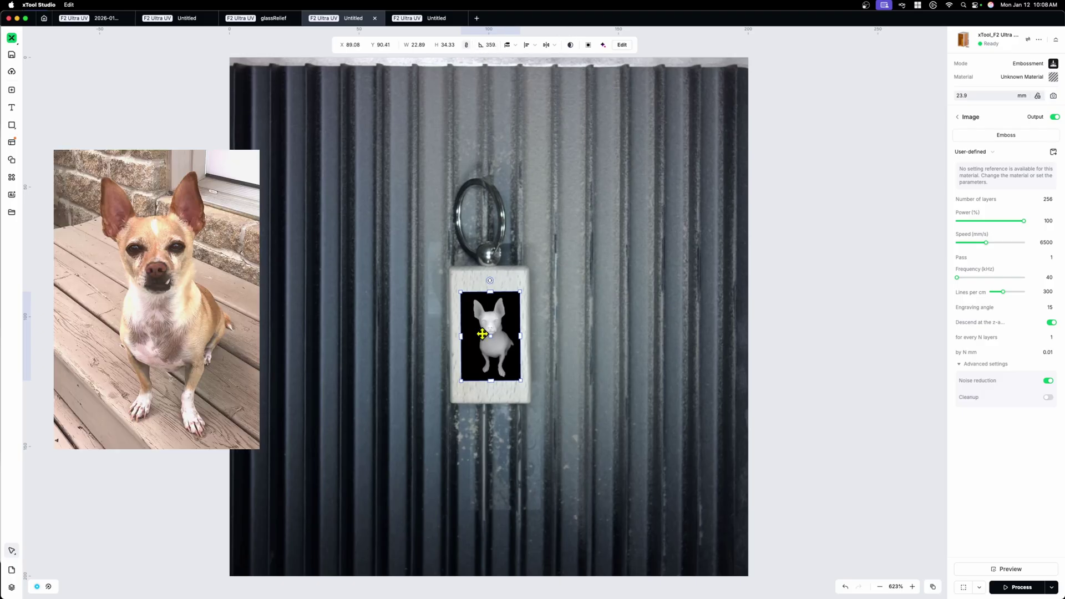
drag(486, 335, 486, 335)
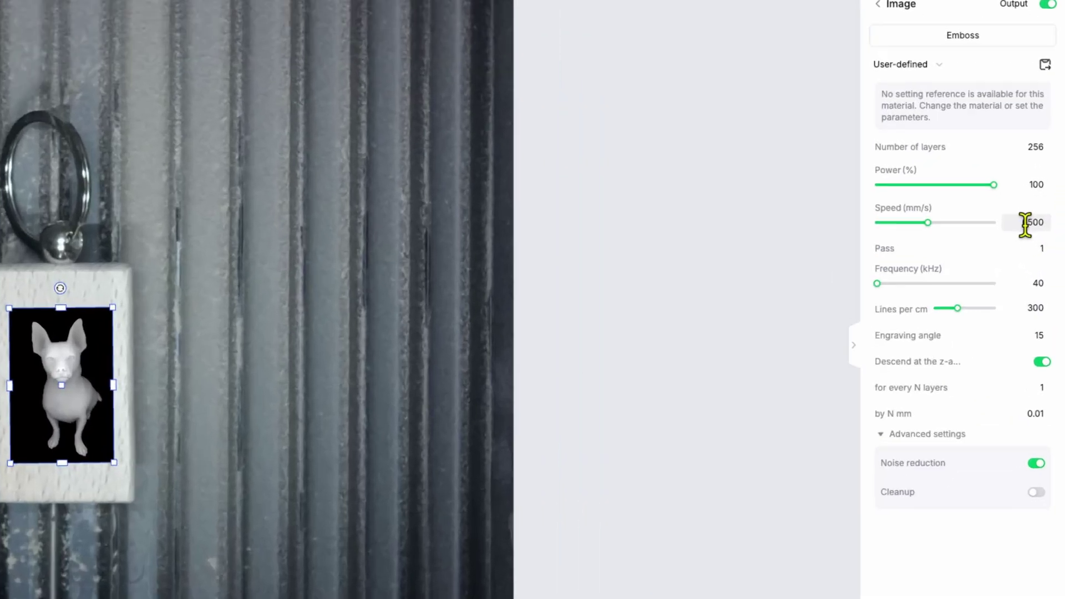
click(1042, 245)
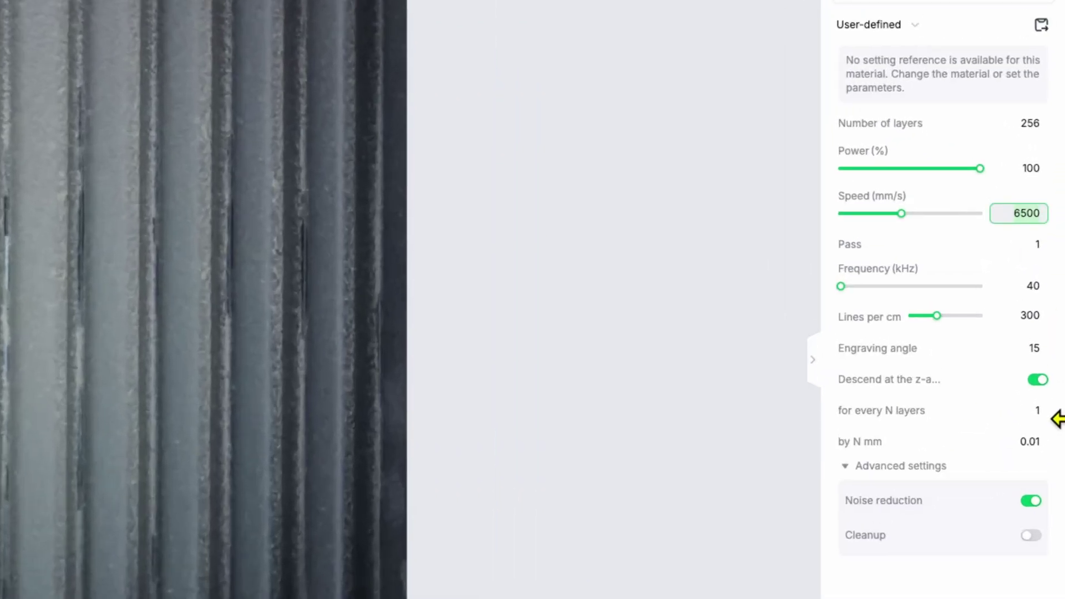